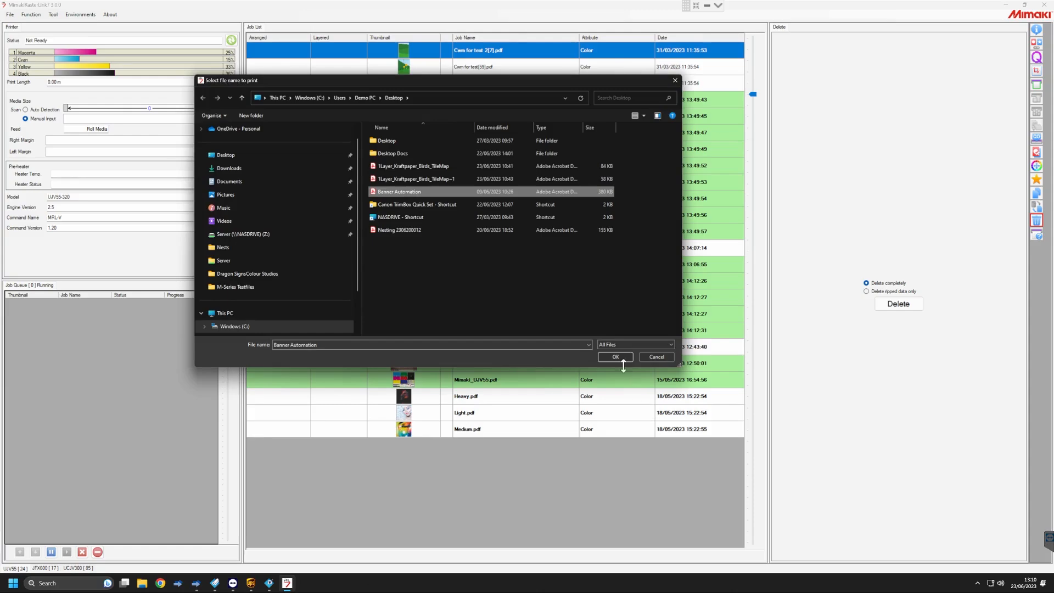
Import Banner Automation.pdf for the UJV55 printer and enable tiling edit for that job.
click(615, 357)
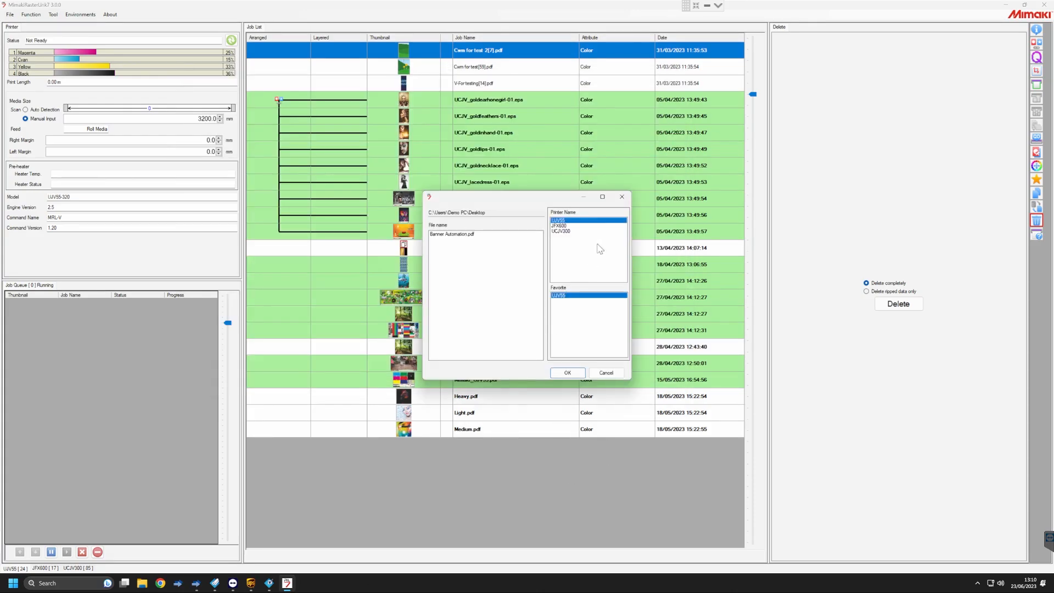
click(568, 374)
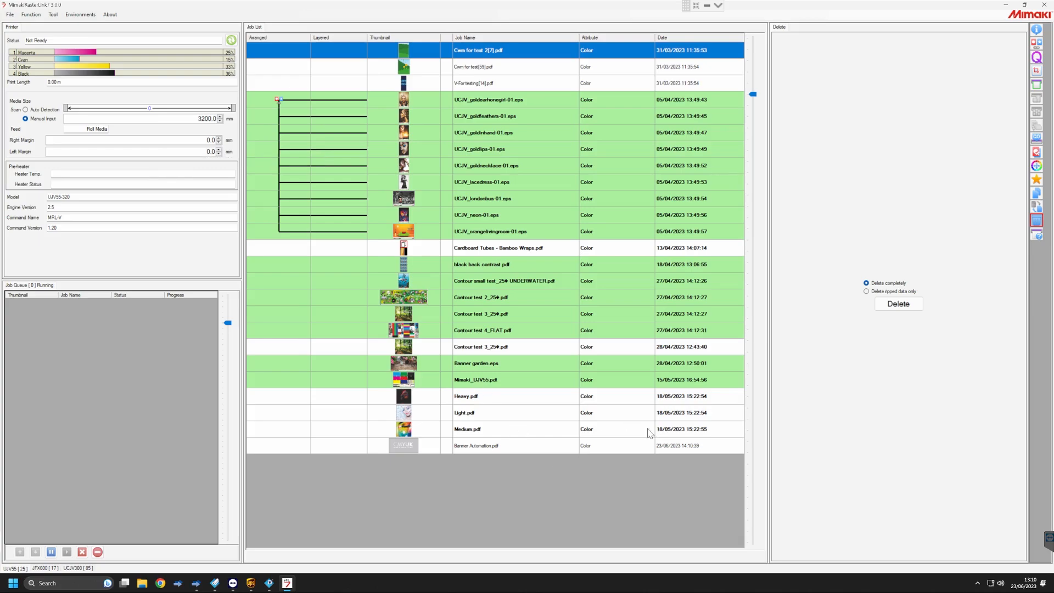
click(464, 447)
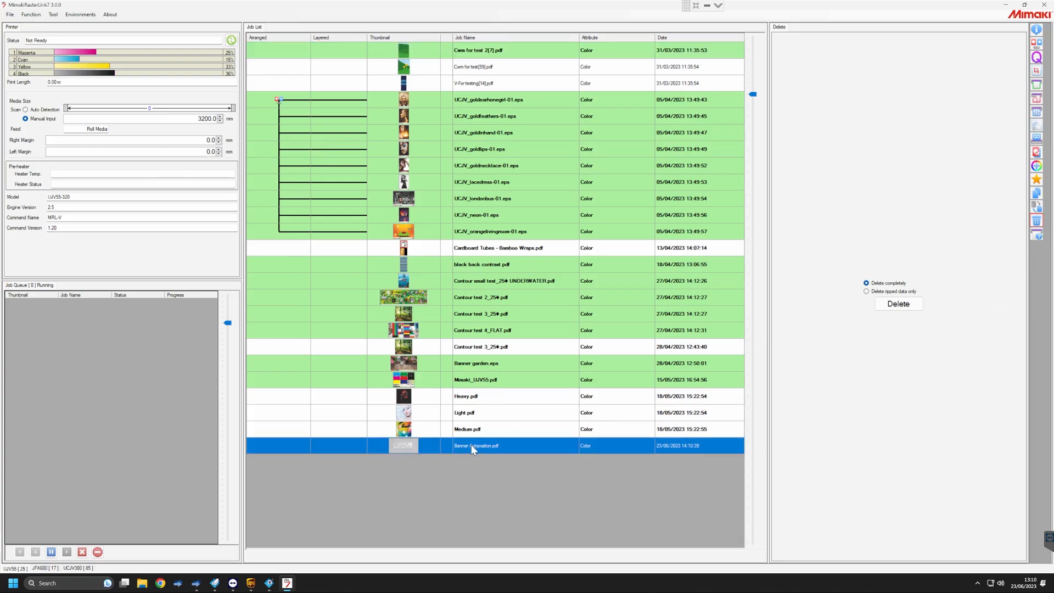
click(1037, 97)
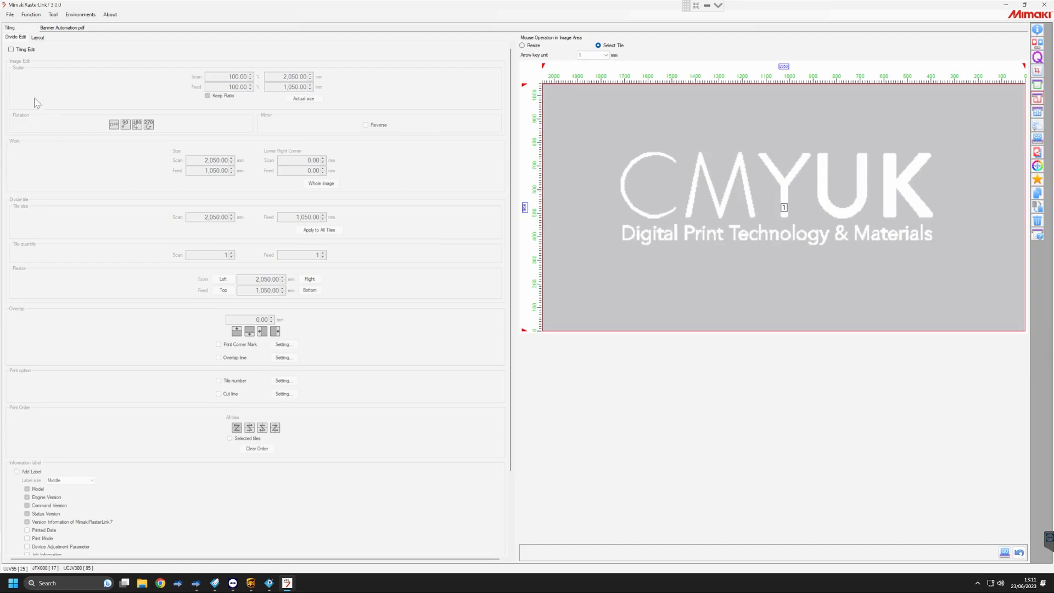
click(11, 50)
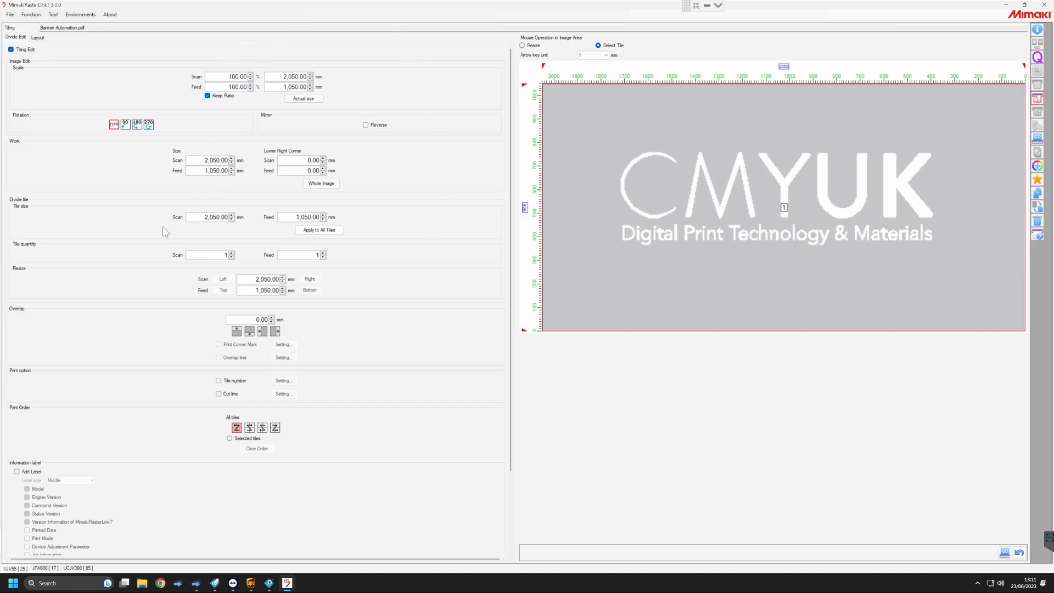
Divide the banner into 4 tiles in the scan direction.
click(231, 253)
click(231, 253)
click(231, 253)
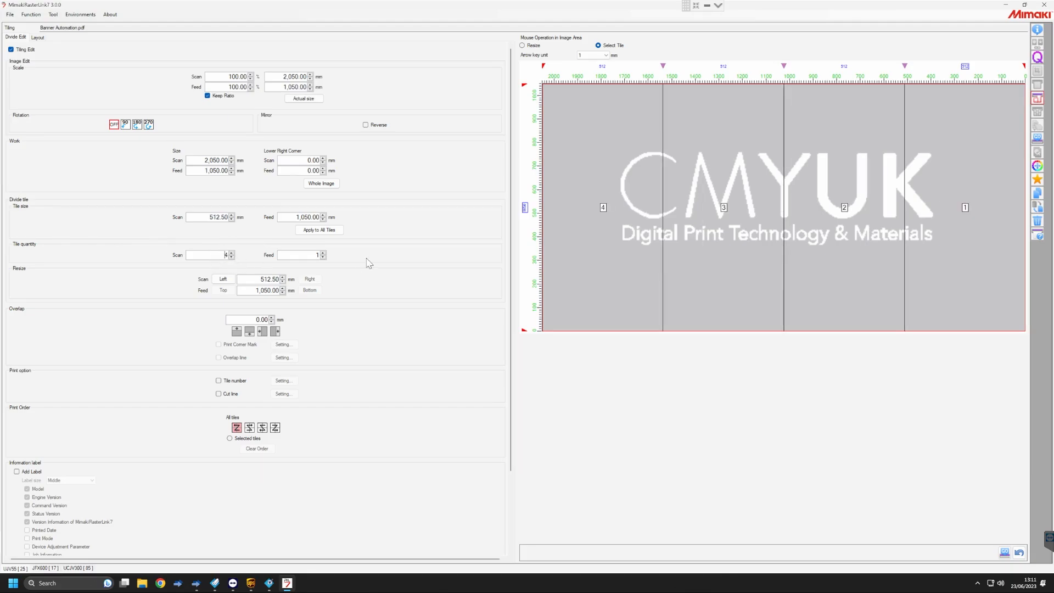
Try a feed tile quantity of 3 and restore it to 1.
click(323, 252)
click(323, 252)
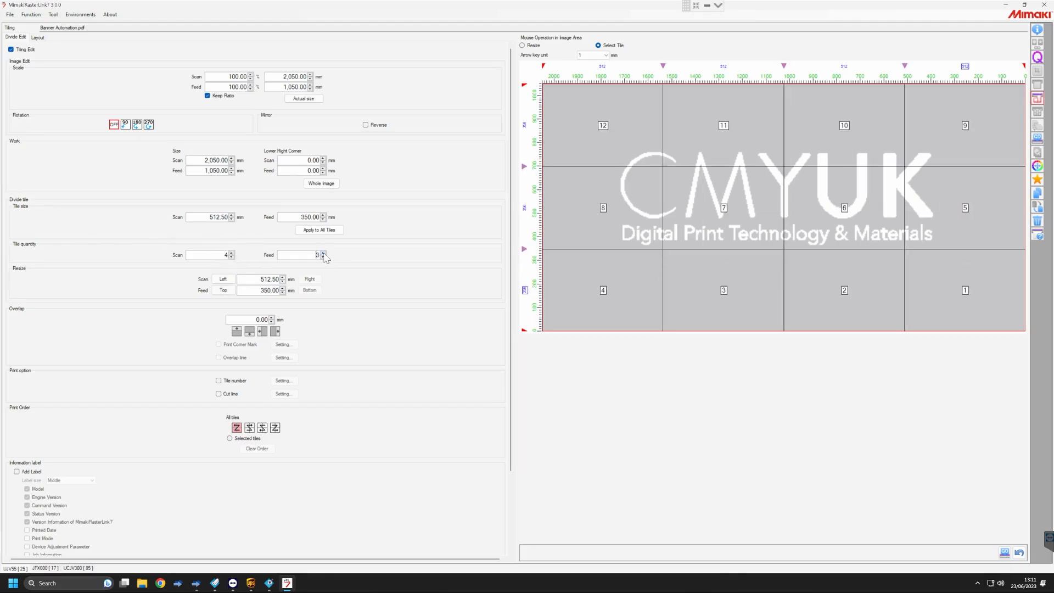
click(324, 257)
click(323, 257)
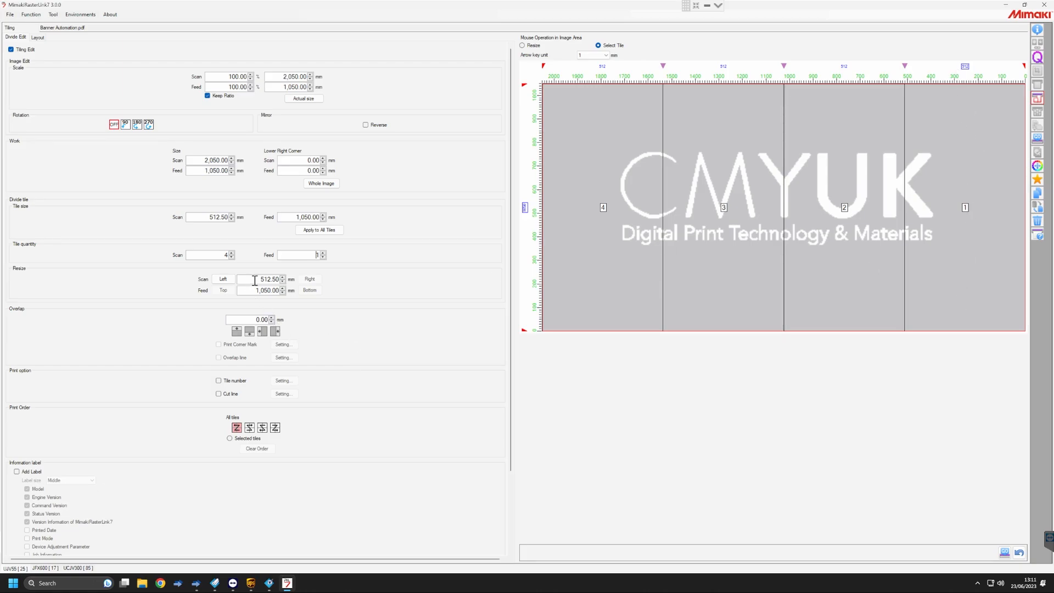
Resize tile 1 to 700 mm and tile 2 to 600 mm in the scan direction.
double_click(274, 281)
text(700)
key(Return)
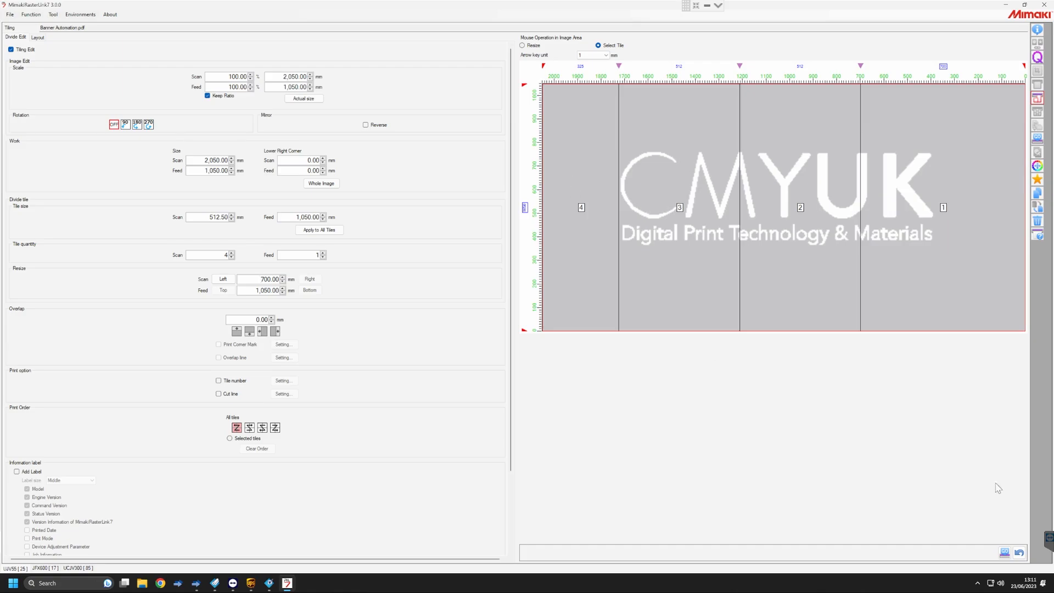
click(222, 279)
text(6)
key(Return)
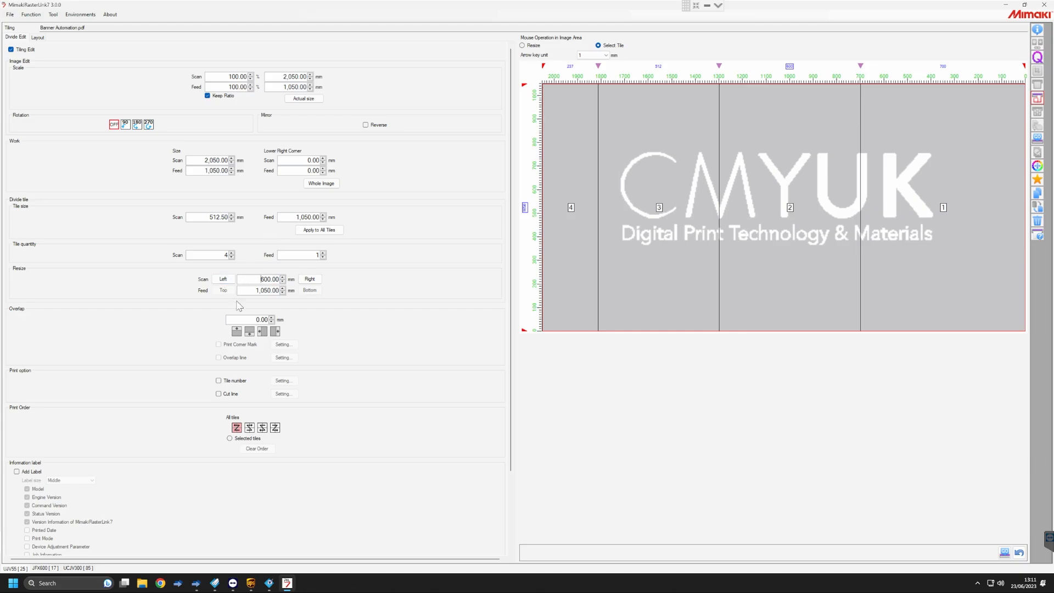
Select tile 4 and set a 10 mm overlap on the left side of the tiles.
click(224, 278)
click(252, 320)
click(262, 331)
click(279, 332)
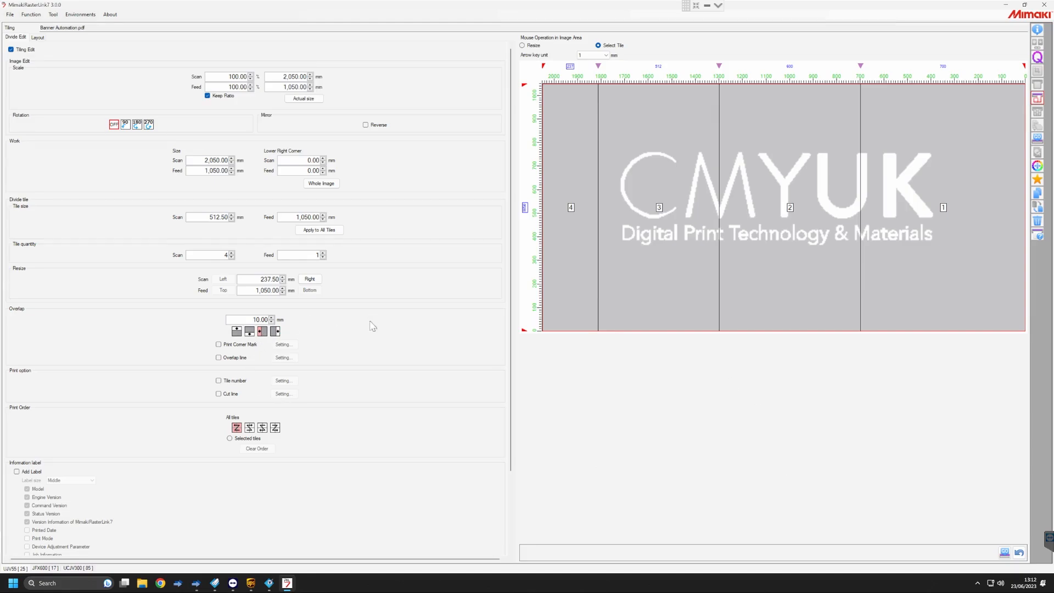
Try printing corner marks and review their position, length, line width and colour settings.
click(250, 344)
click(284, 344)
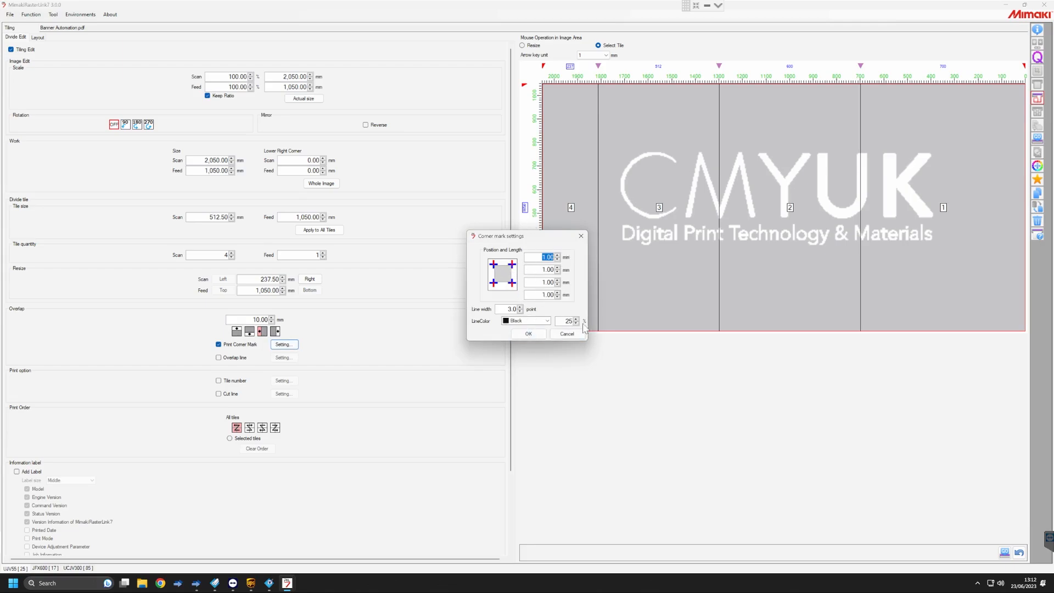
click(528, 333)
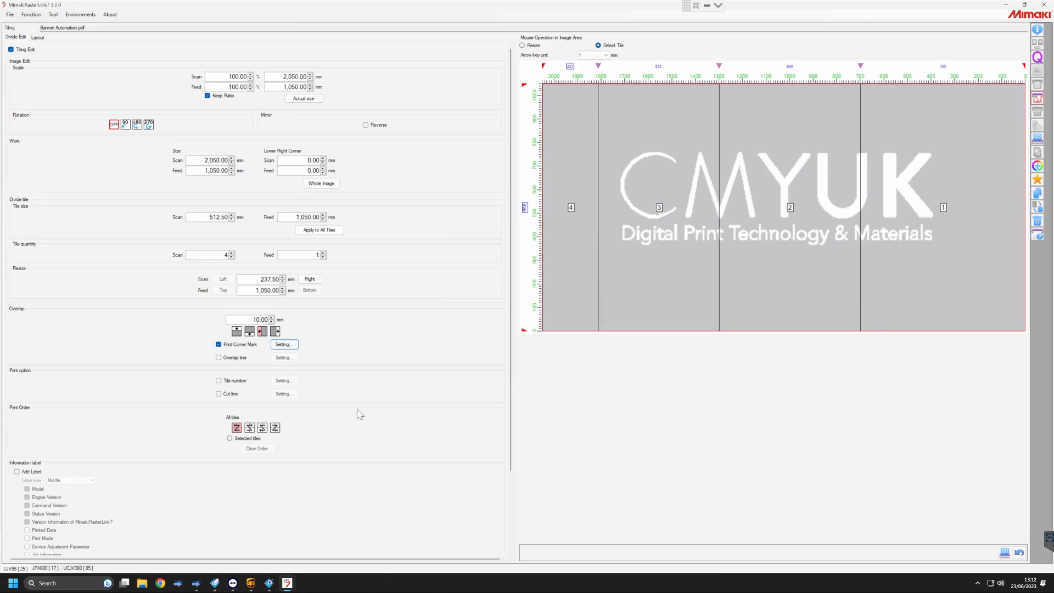
Try the overlap line option, review its line and dash settings, and disable it again.
click(237, 357)
click(283, 358)
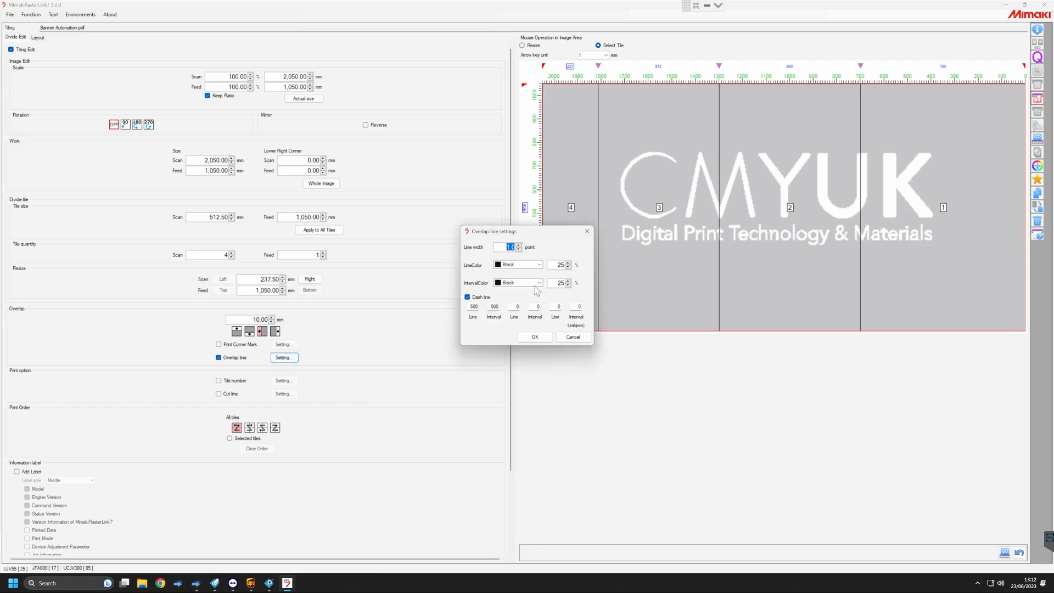
drag(463, 226, 462, 144)
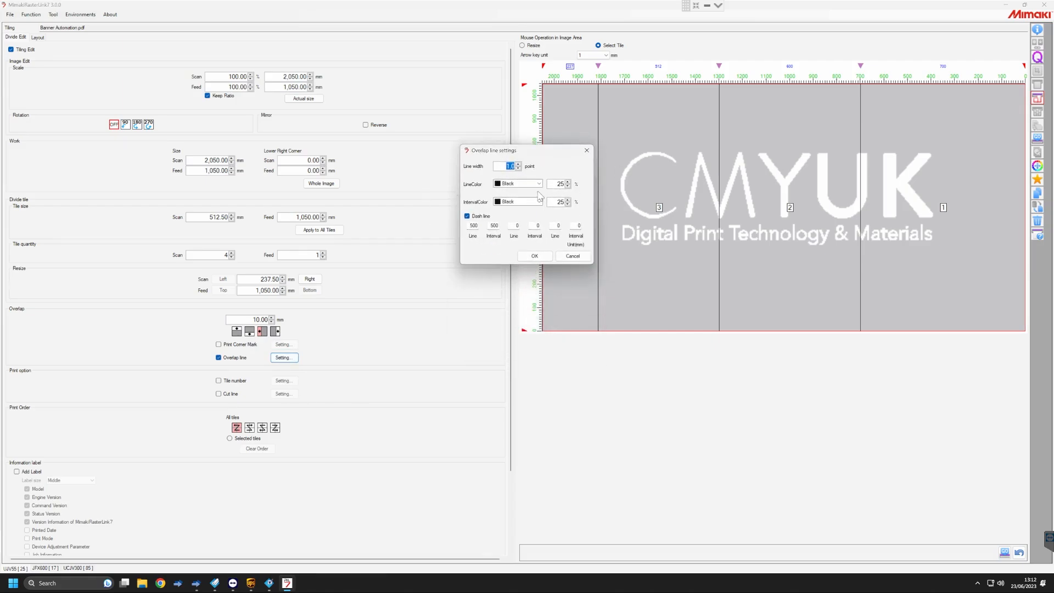
click(534, 257)
click(230, 357)
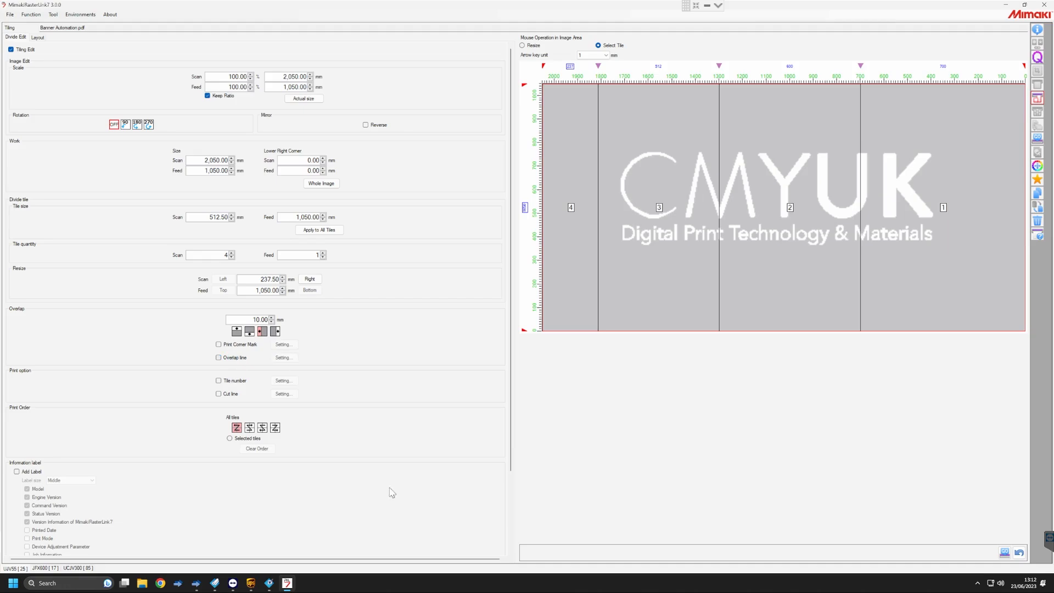
Try the tile number option with its font and position settings, try the cut line option, and disable both.
click(244, 382)
click(284, 381)
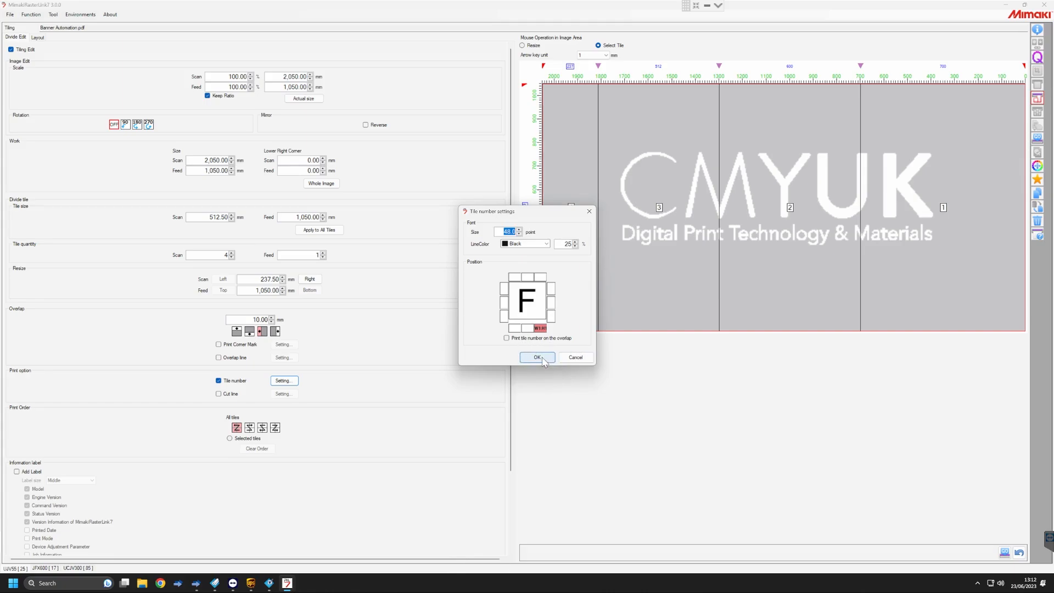
click(536, 357)
click(239, 381)
click(231, 394)
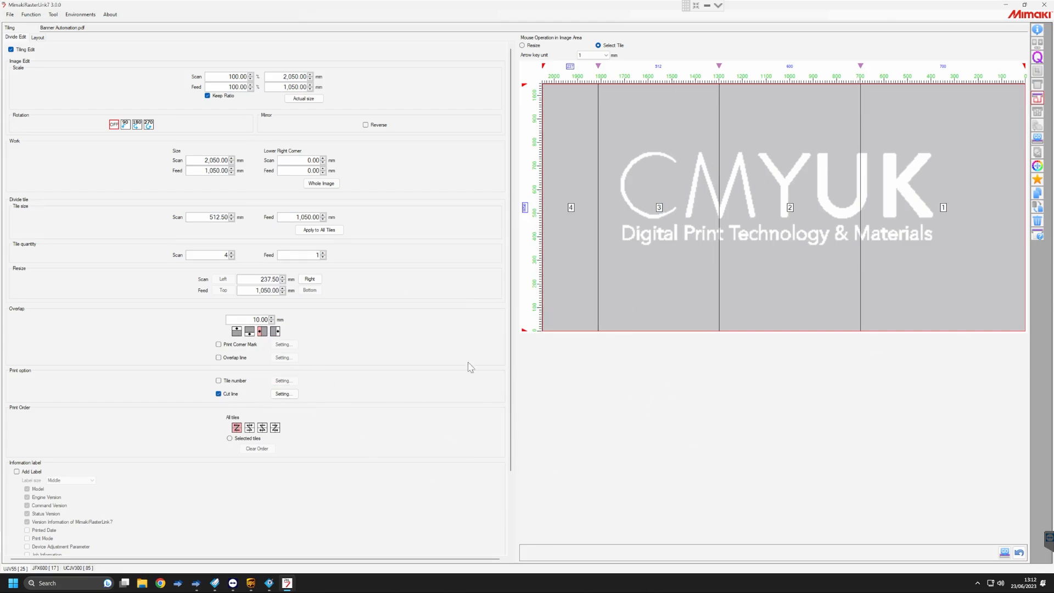
click(234, 395)
Divide the banner into 3 tiles in the feed direction.
scroll(343, 428, down, 2)
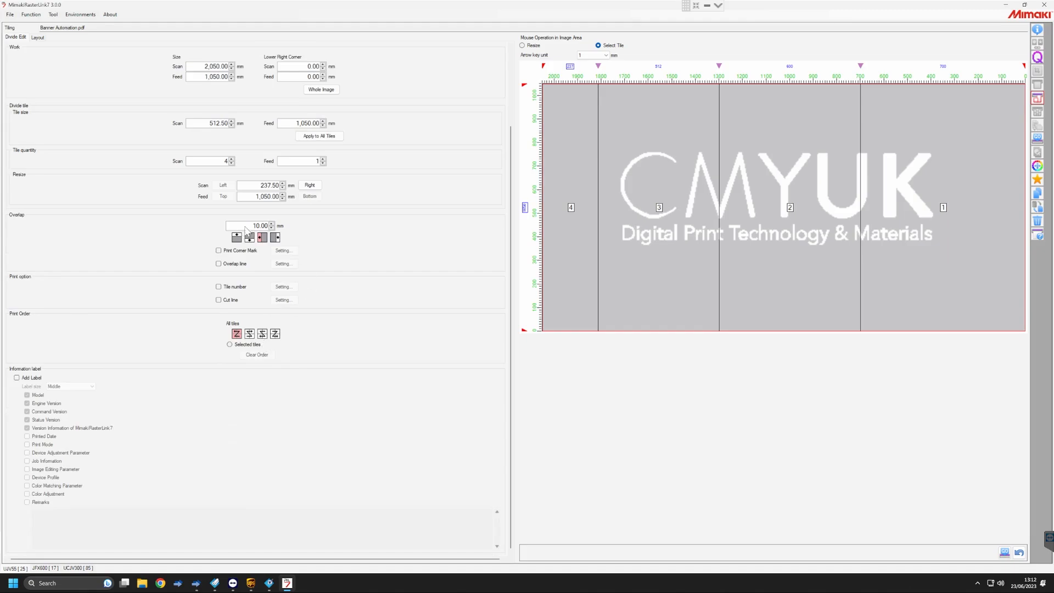
click(323, 159)
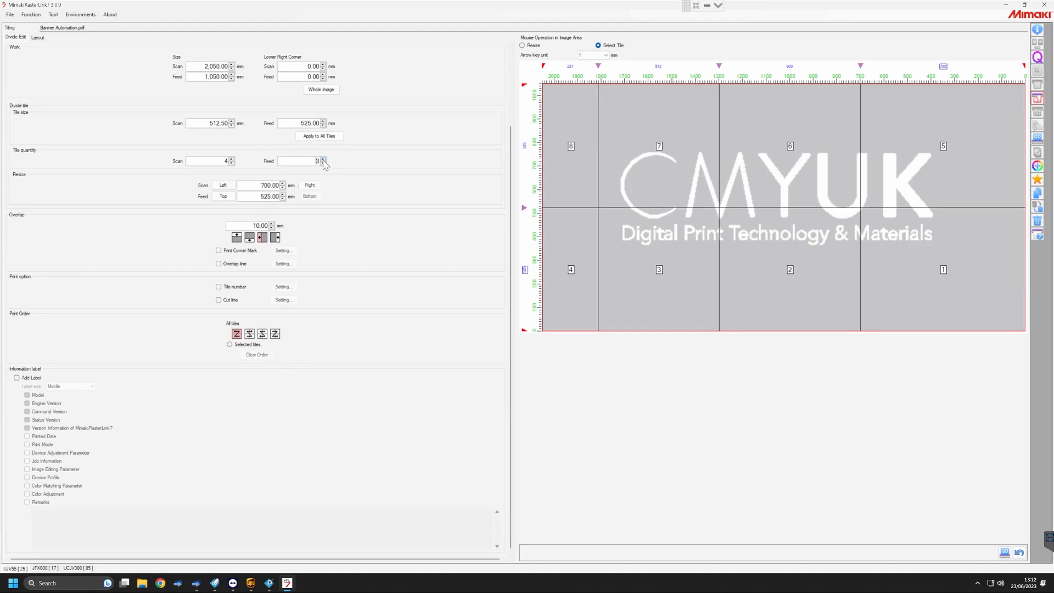
click(324, 159)
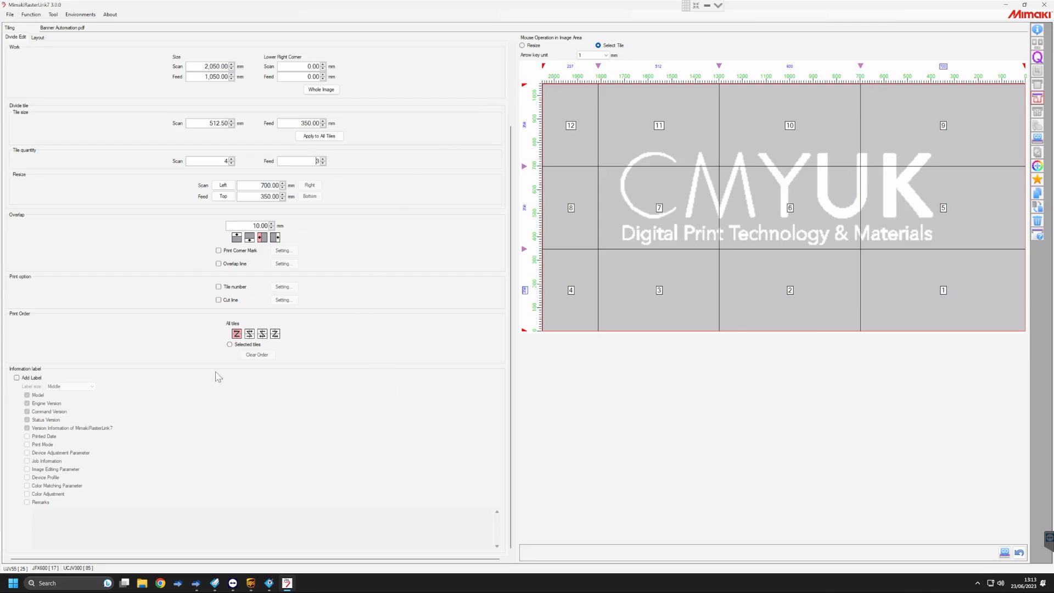
Switch the print order to selected tiles, clear the numbering, and try a custom order of six tiles scattered over the three right-hand columns.
click(248, 345)
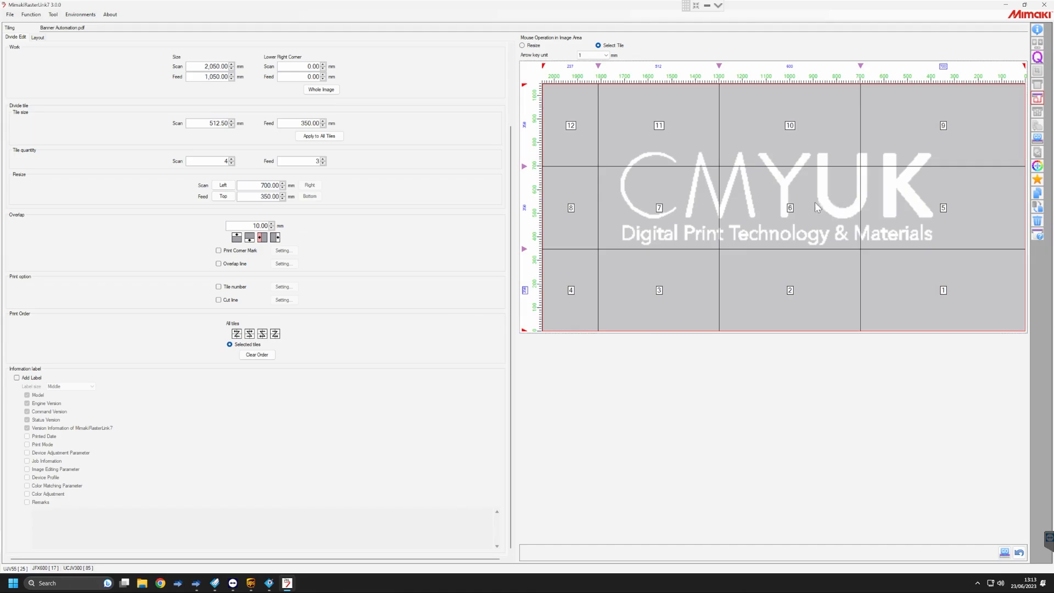
click(258, 354)
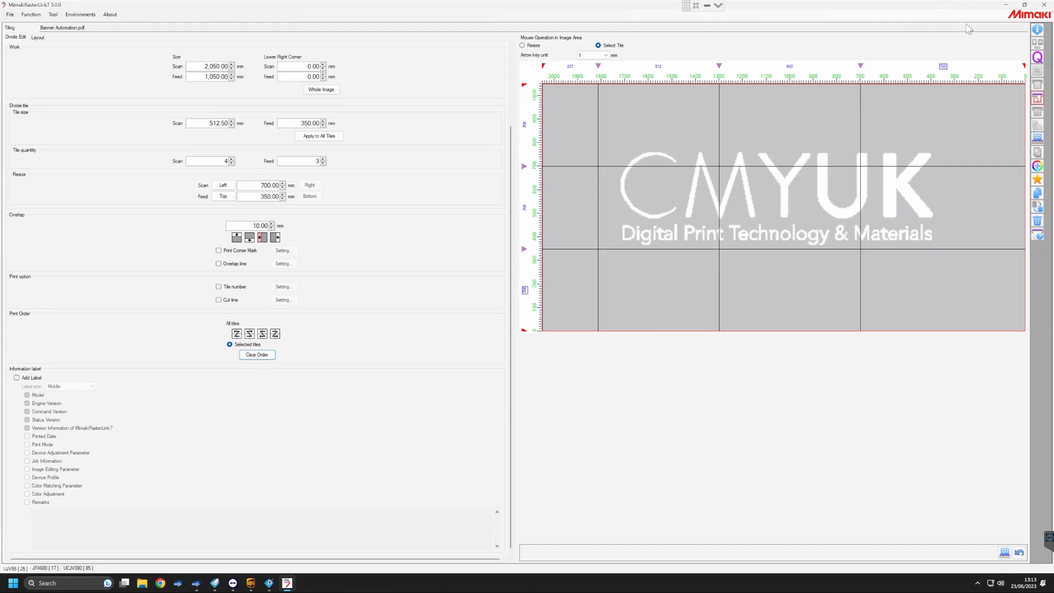
click(936, 126)
click(658, 144)
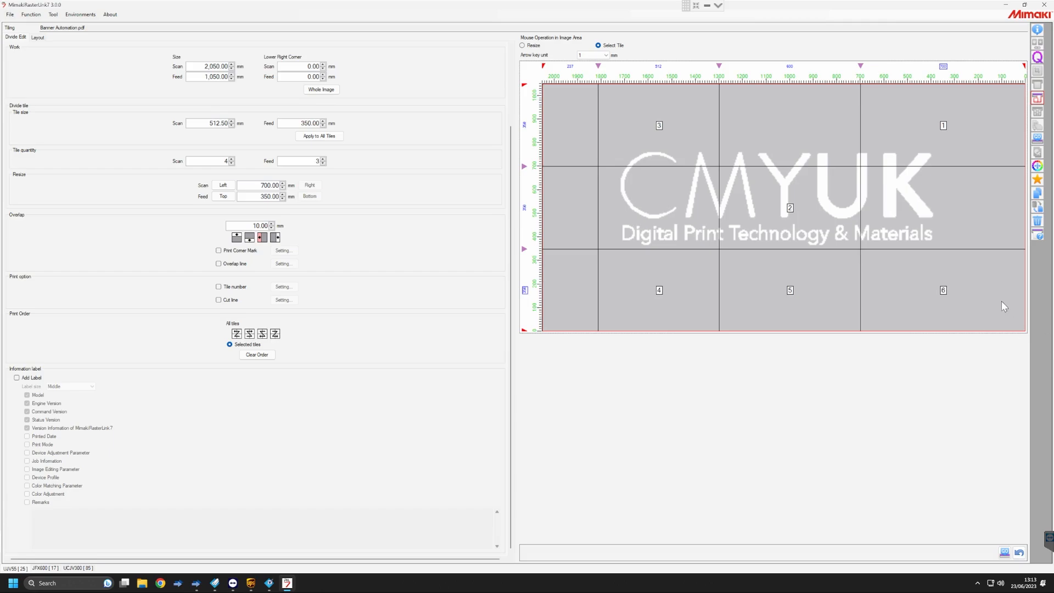
Clear the print order and number the two leftmost columns: second column downward 1 to 3, first column middle 4, top 5, bottom 6.
click(257, 355)
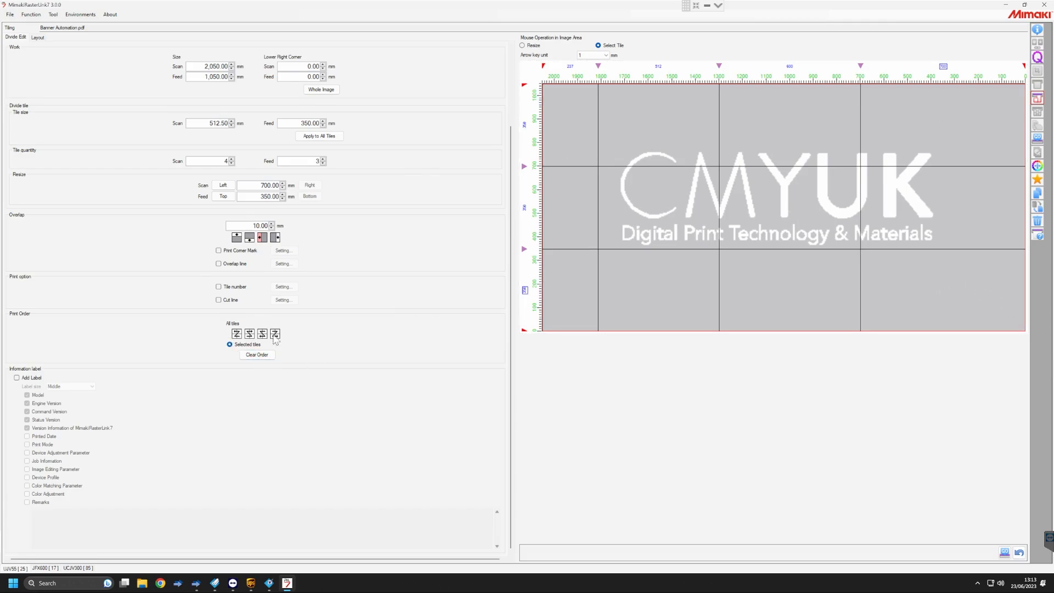
click(257, 354)
click(708, 156)
click(572, 164)
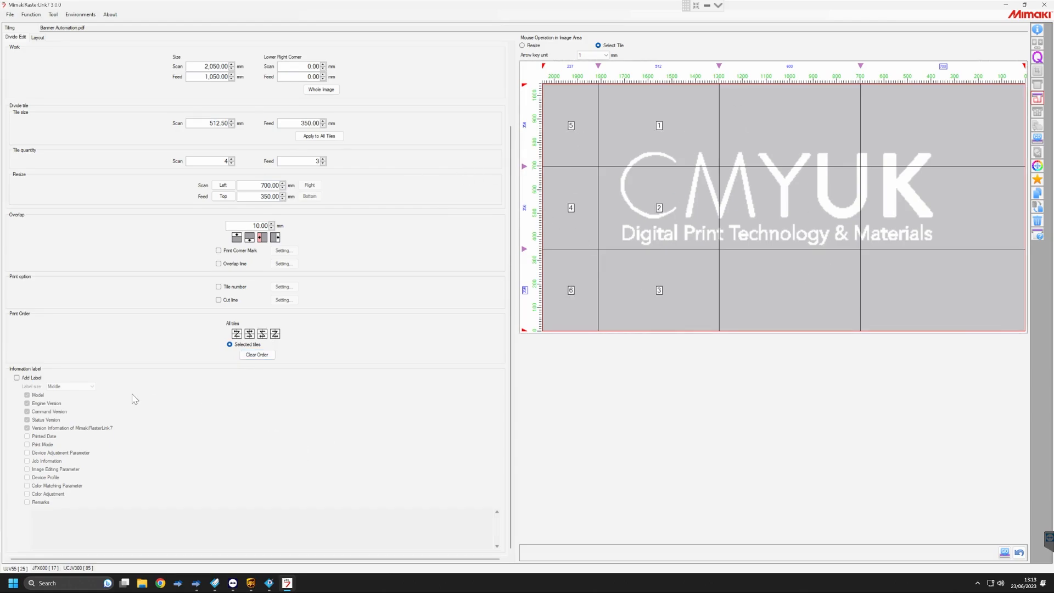
Try an information label with only the model included, and disable the label again.
click(33, 378)
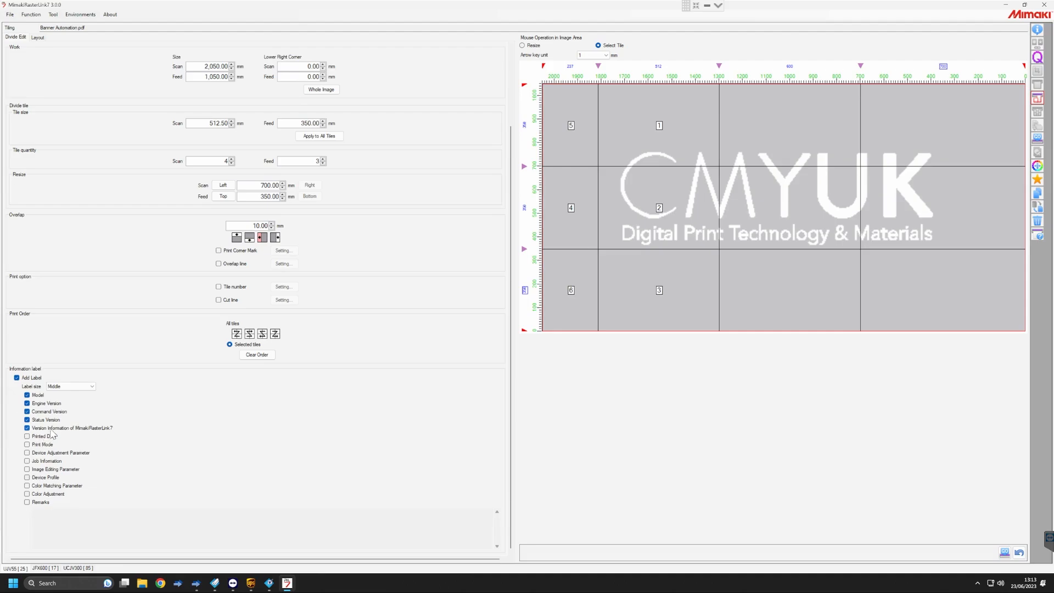
click(52, 428)
click(50, 411)
click(45, 404)
click(17, 377)
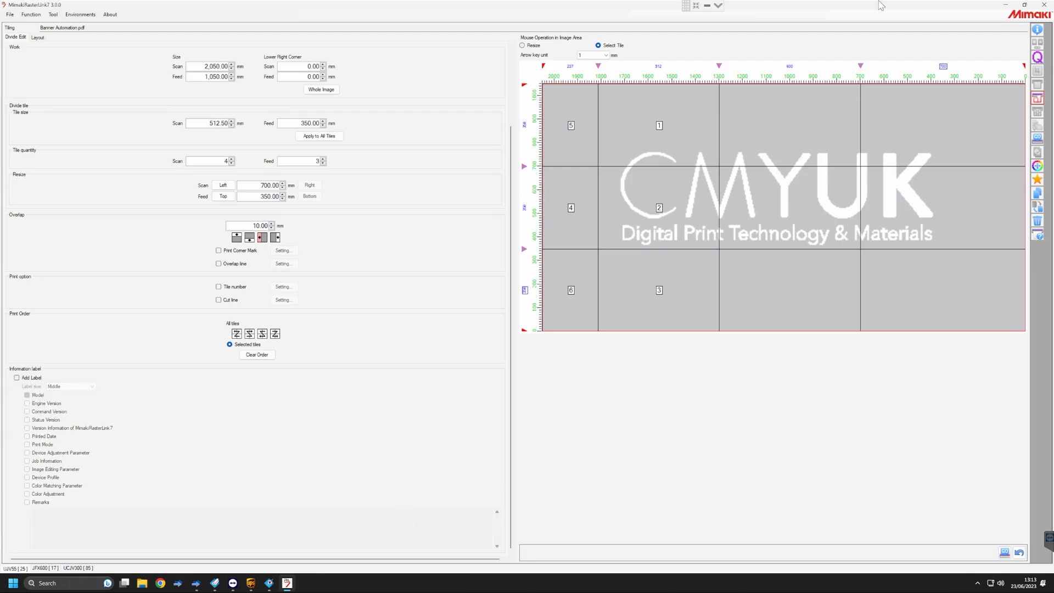